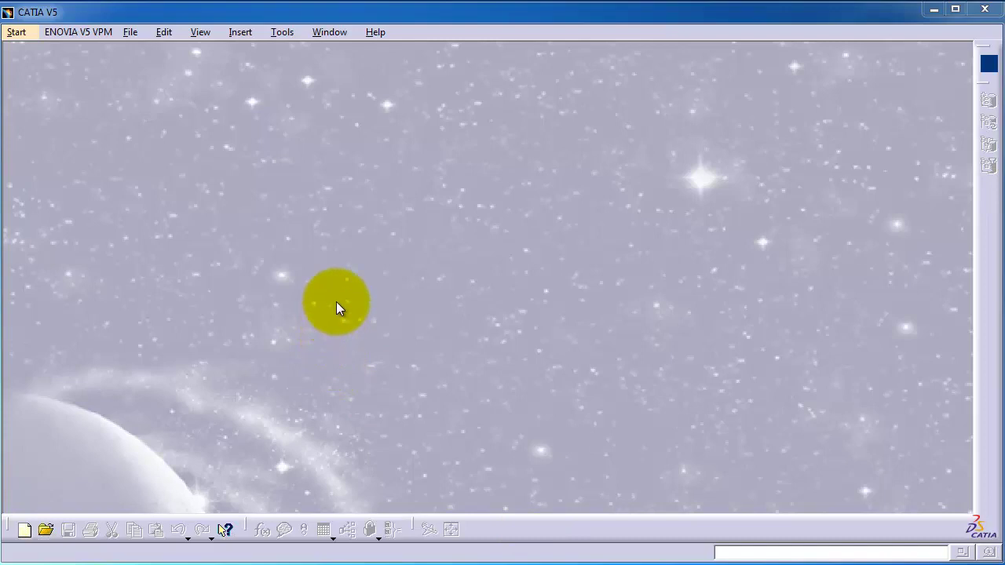
# Step: Create a new Part document from File > New, keeping the default name Part1
pyautogui.click(14, 35)
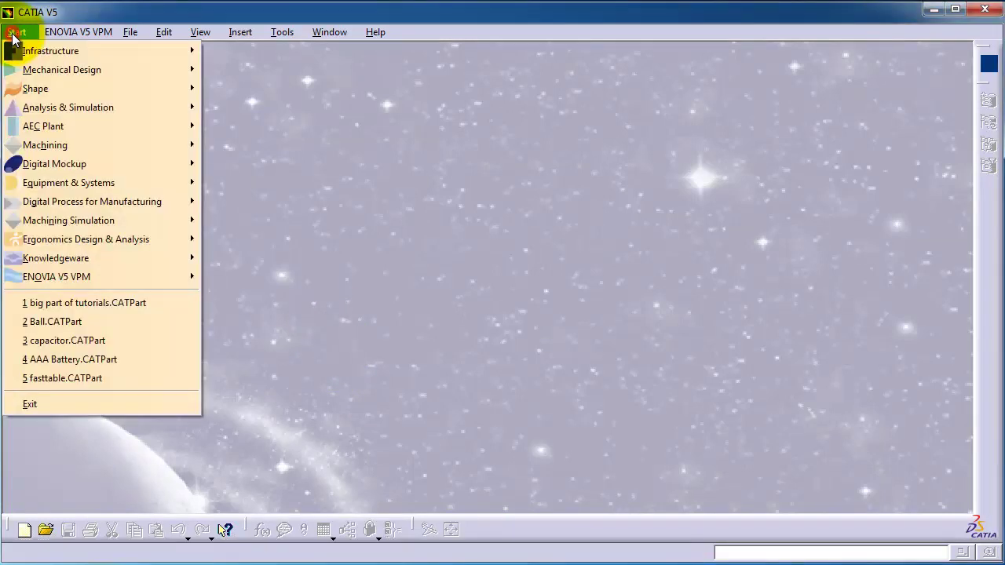
pyautogui.moveTo(41, 71)
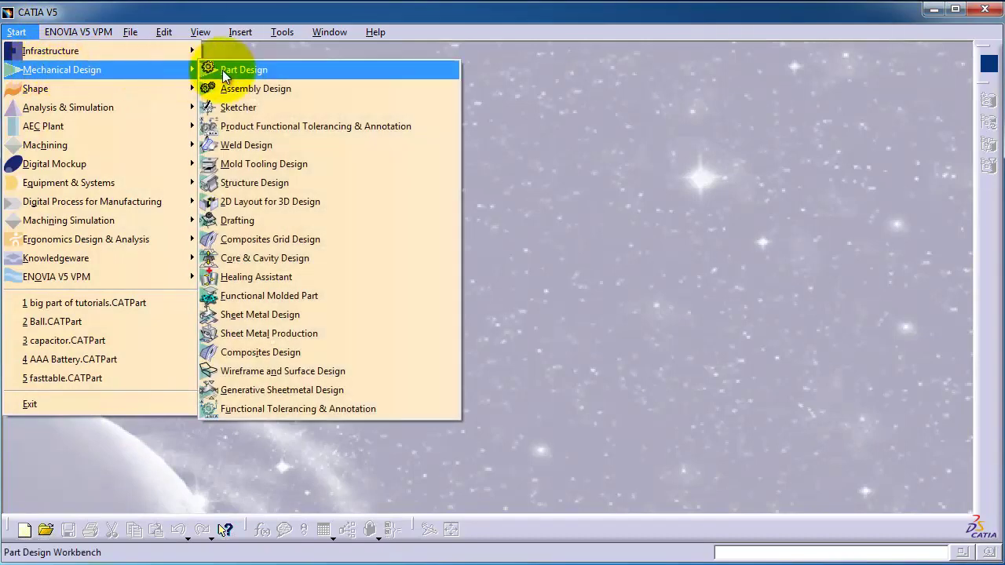
pyautogui.click(135, 47)
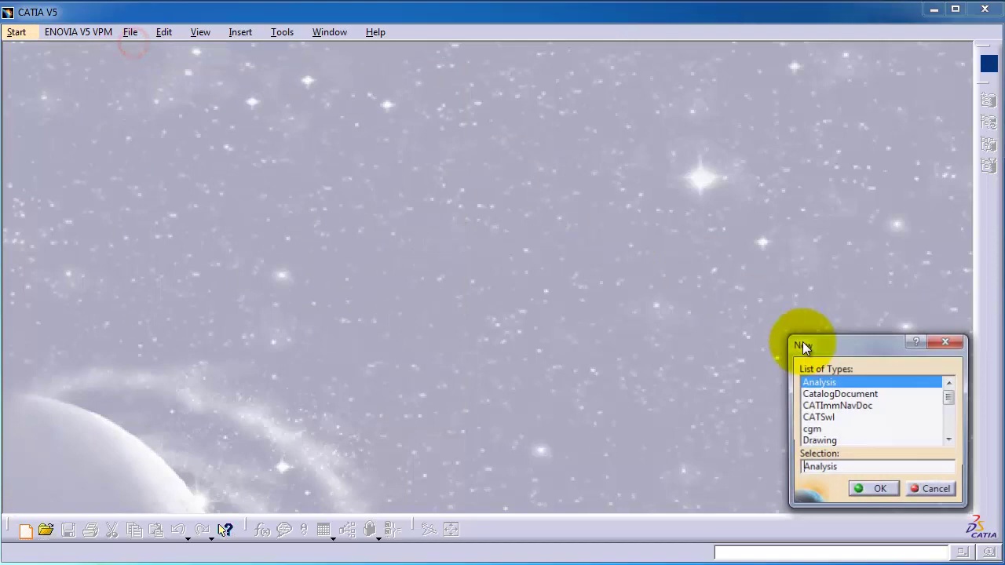
pyautogui.moveTo(950, 401); pyautogui.dragTo(951, 425)
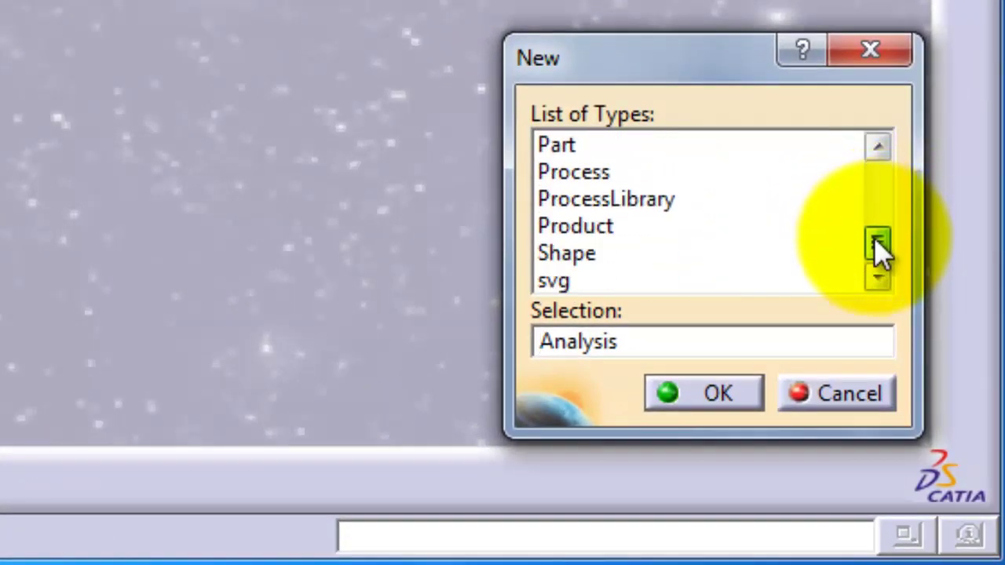
pyautogui.moveTo(874, 240)
pyautogui.mouseDown()
pyautogui.moveTo(877, 174)
pyautogui.moveTo(878, 211)
pyautogui.mouseUp()
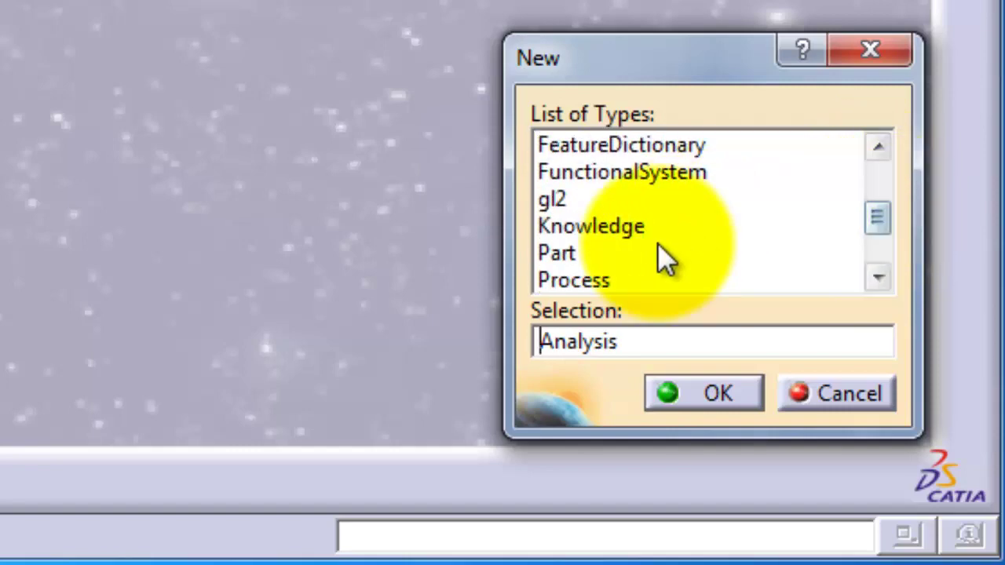
pyautogui.click(585, 255)
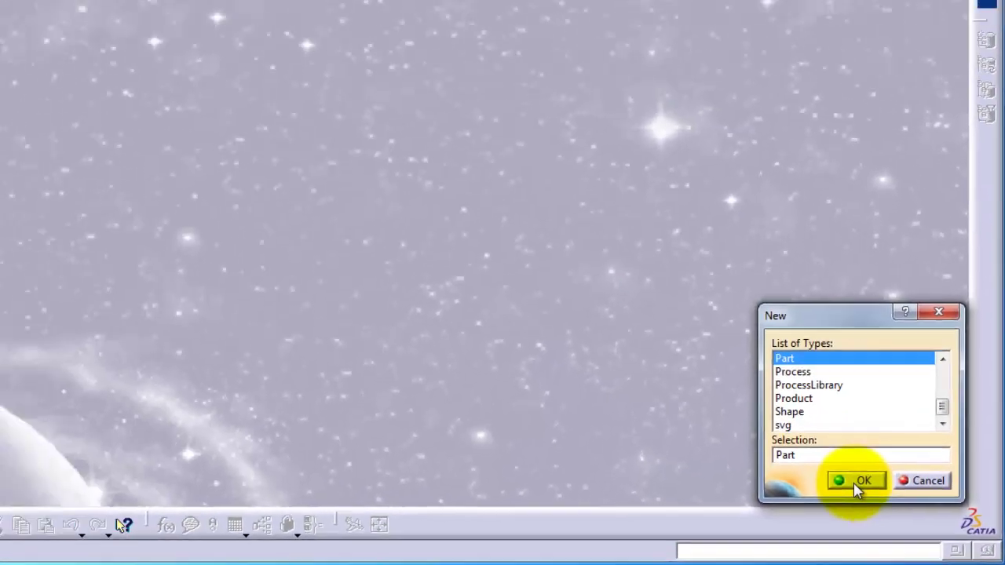
pyautogui.click(856, 484)
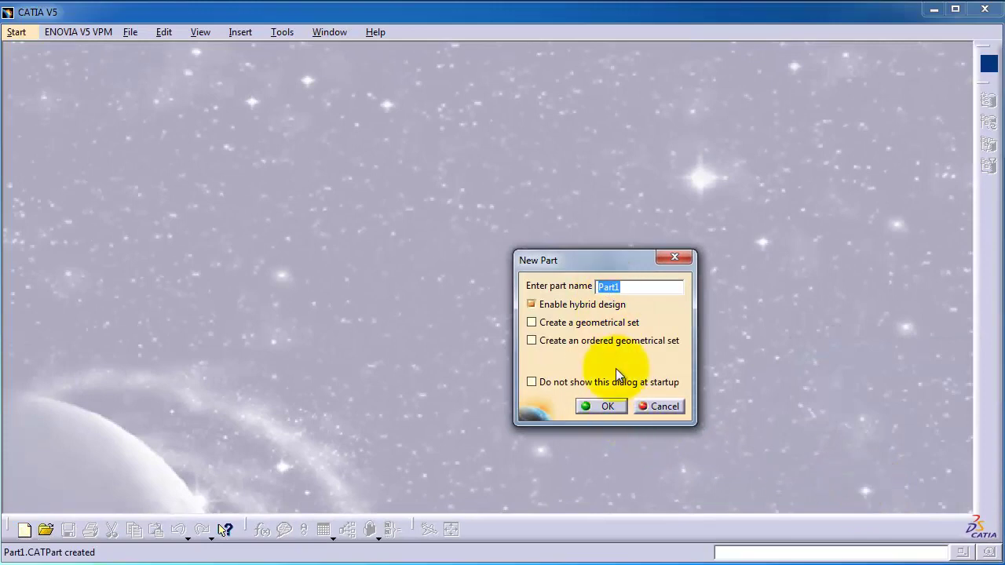
pyautogui.click(618, 407)
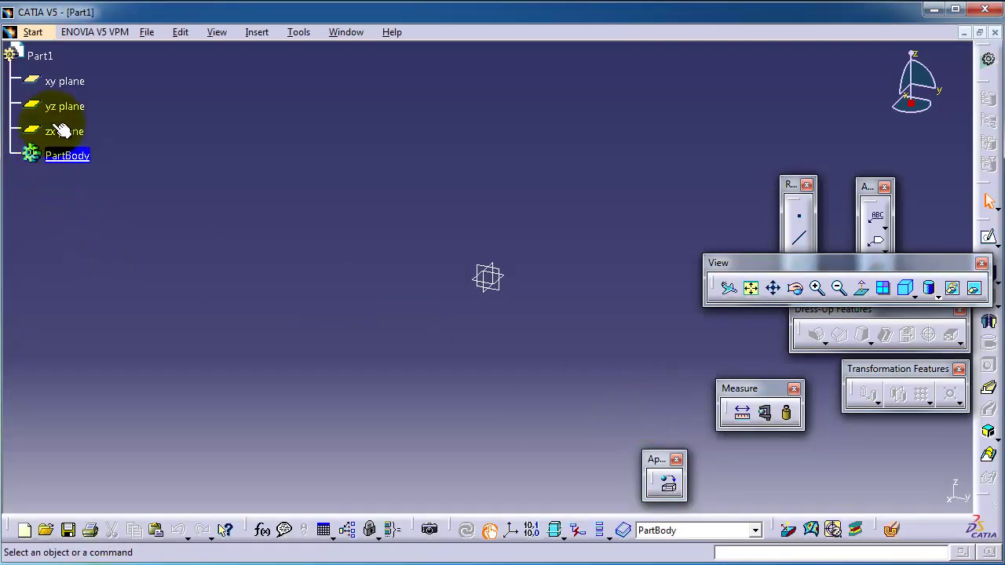
# Step: Sketch a rectangle on the xy plane with one corner at the origin, then exit the sketcher
pyautogui.click(63, 81)
pyautogui.click(990, 239)
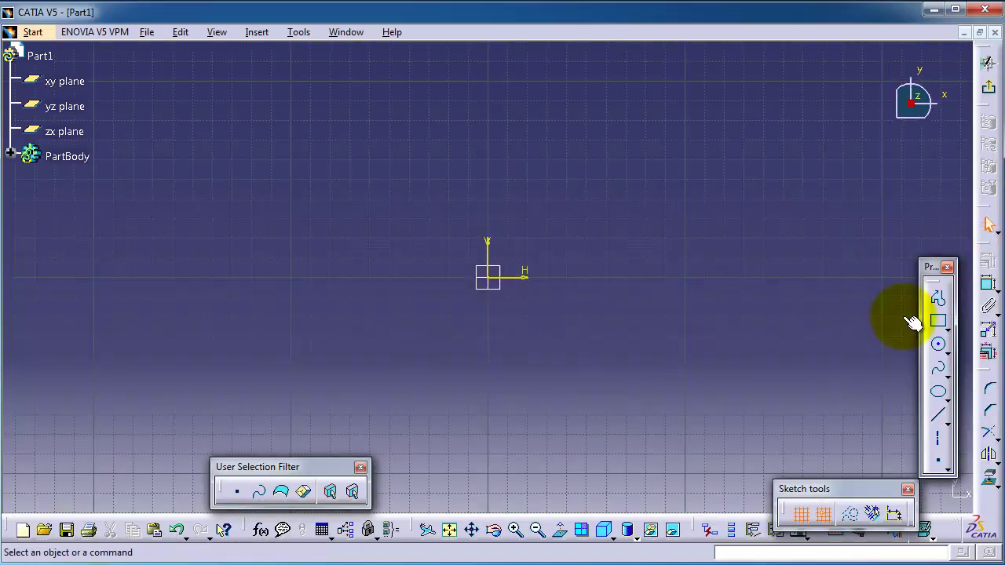
pyautogui.click(938, 321)
pyautogui.click(495, 280)
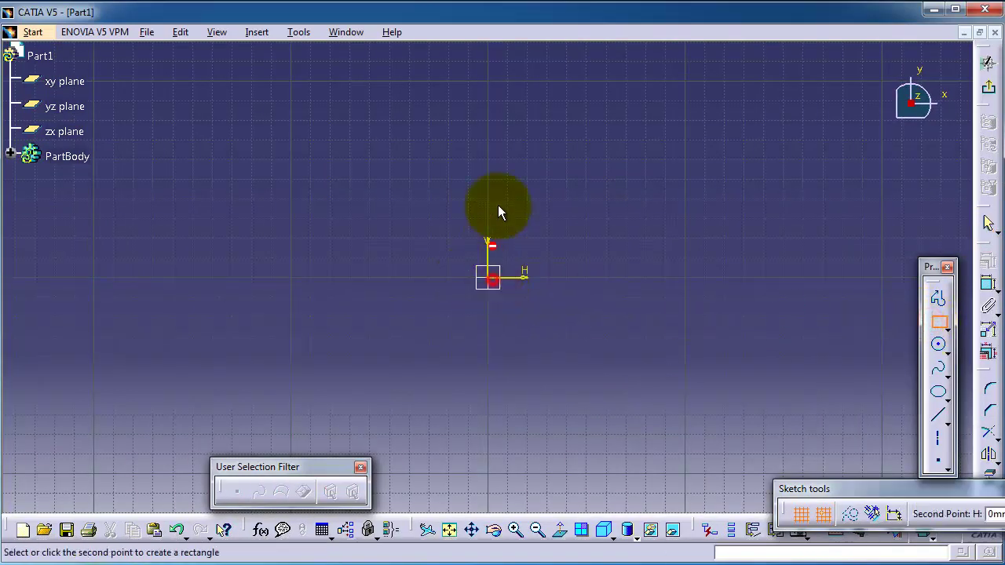
pyautogui.click(288, 133)
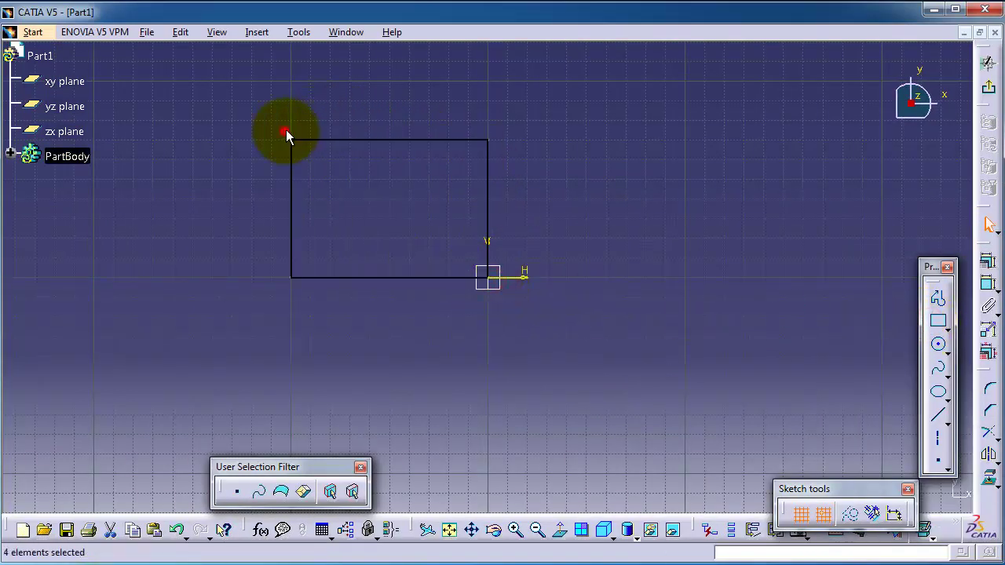
pyautogui.click(989, 87)
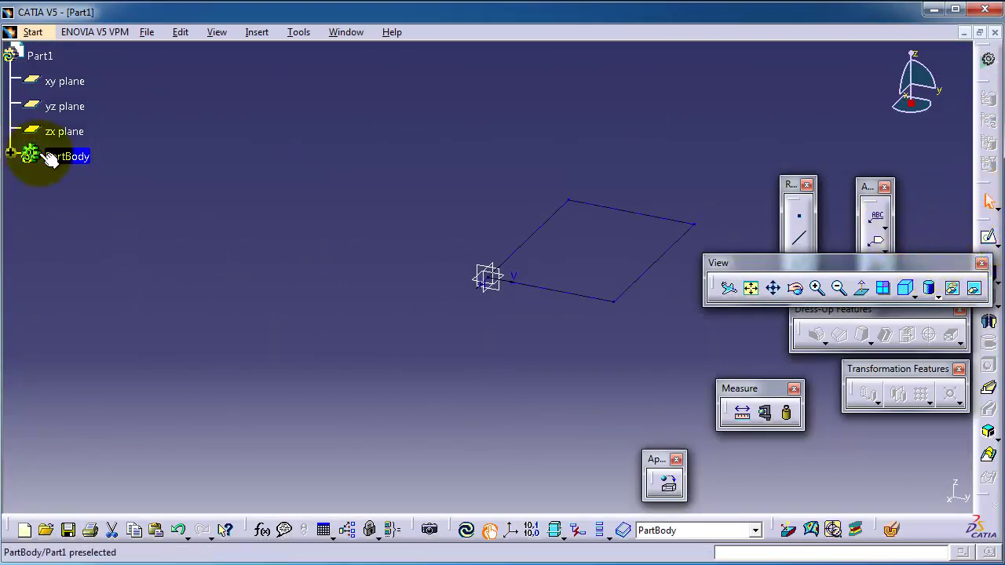
# Step: Pad Sketch.1 by 20mm into the solid block Pad.1
pyautogui.click(11, 154)
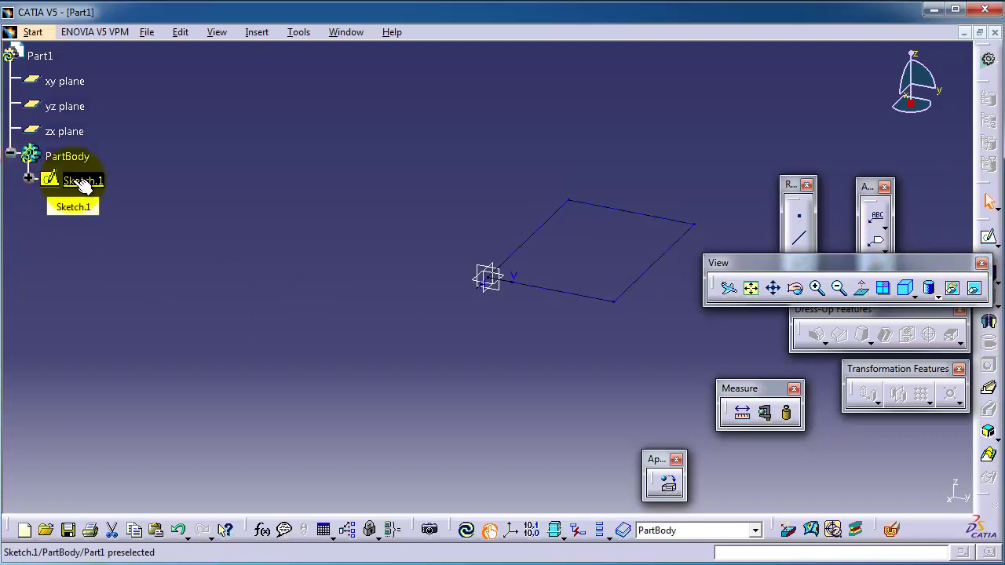
pyautogui.moveTo(937, 266); pyautogui.dragTo(871, 146)
pyautogui.click(990, 277)
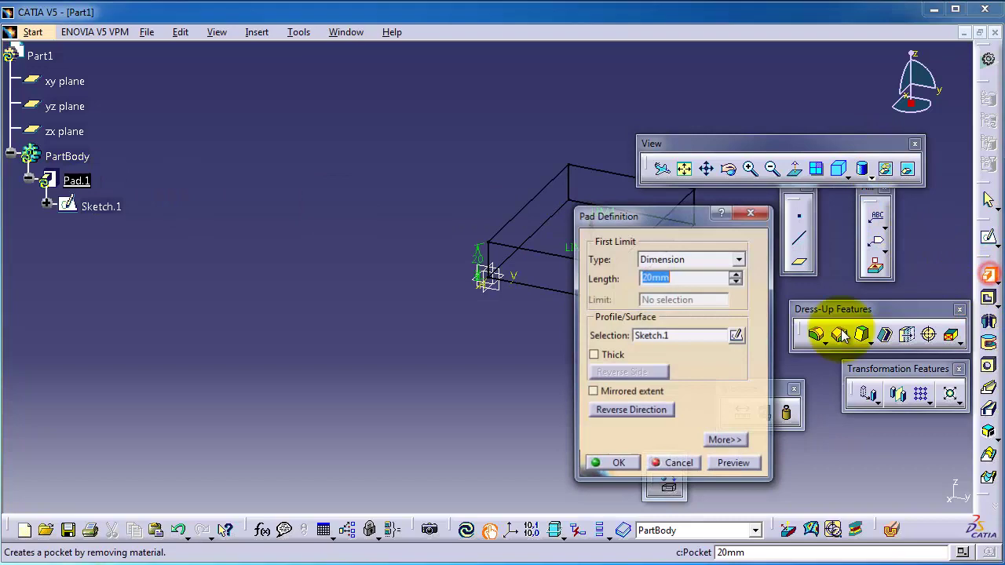
pyautogui.click(615, 466)
pyautogui.moveTo(542, 277); pyautogui.dragTo(337, 262, button='middle')
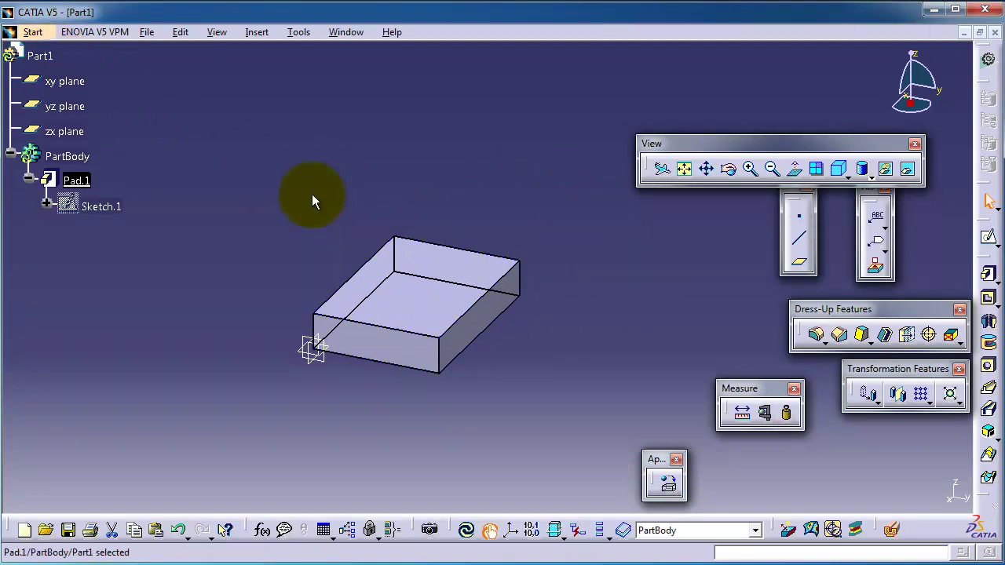
pyautogui.click(279, 155)
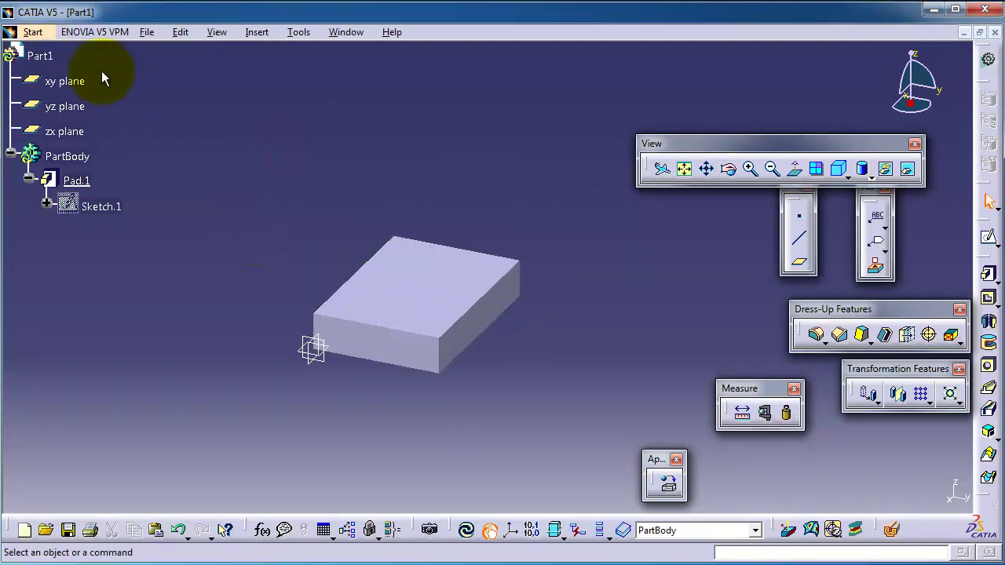
# Step: Create another Part document from File > New, keeping the default name Part2
pyautogui.click(156, 33)
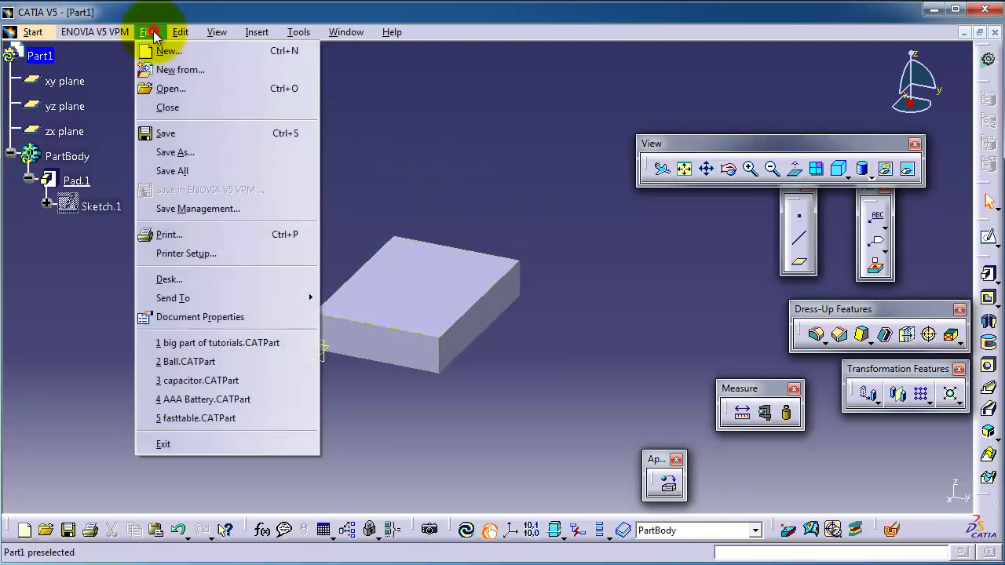
pyautogui.click(169, 66)
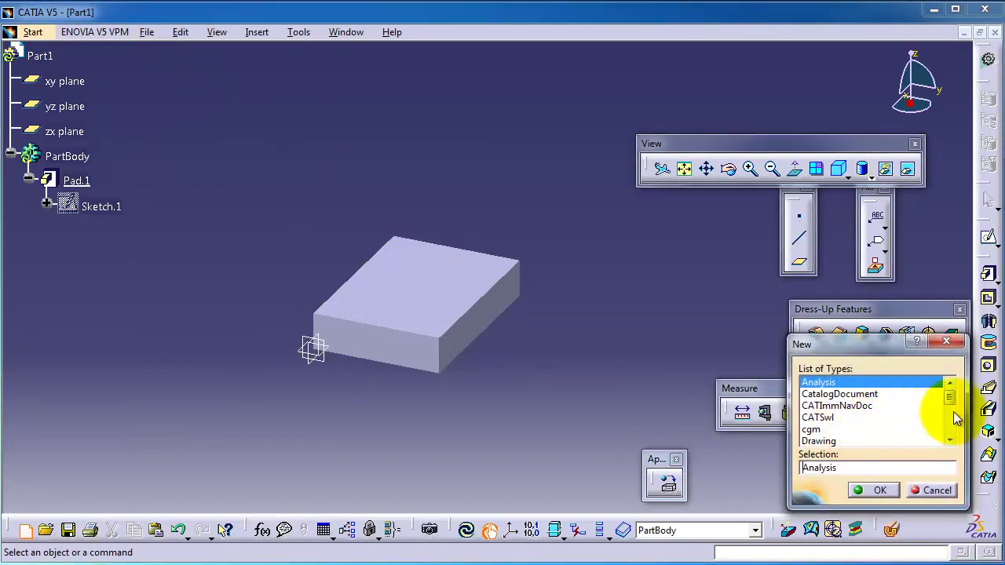
pyautogui.moveTo(951, 404); pyautogui.dragTo(893, 419)
pyautogui.click(809, 417)
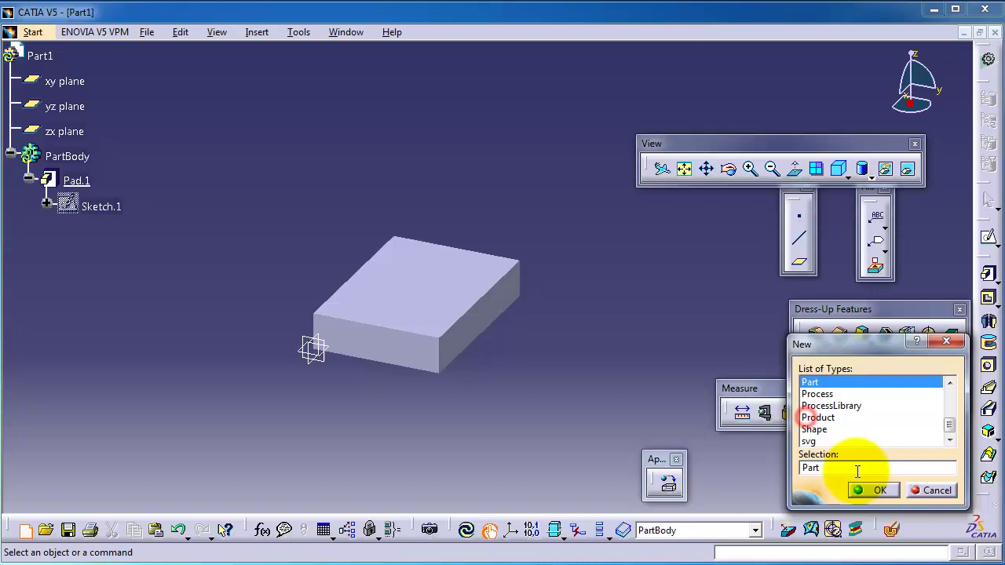
pyautogui.click(869, 487)
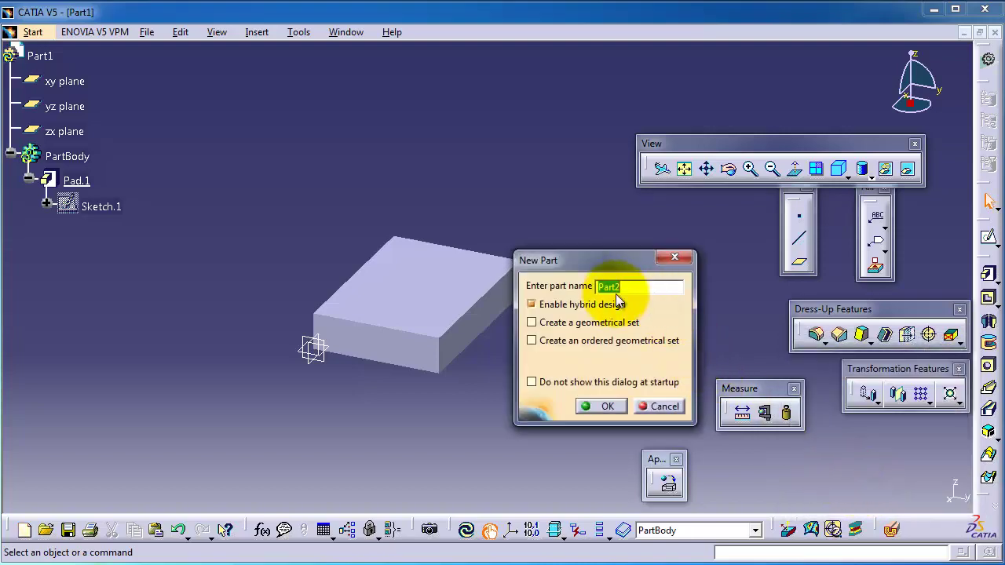
pyautogui.click(608, 406)
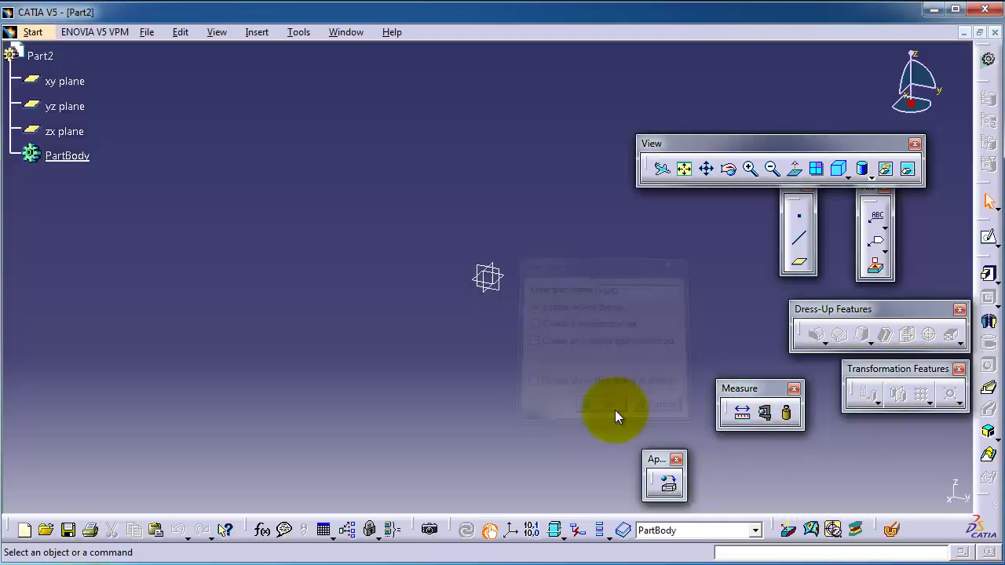
# Step: Sketch a circle centred on the origin on the yz plane and exit the sketcher
pyautogui.click(69, 106)
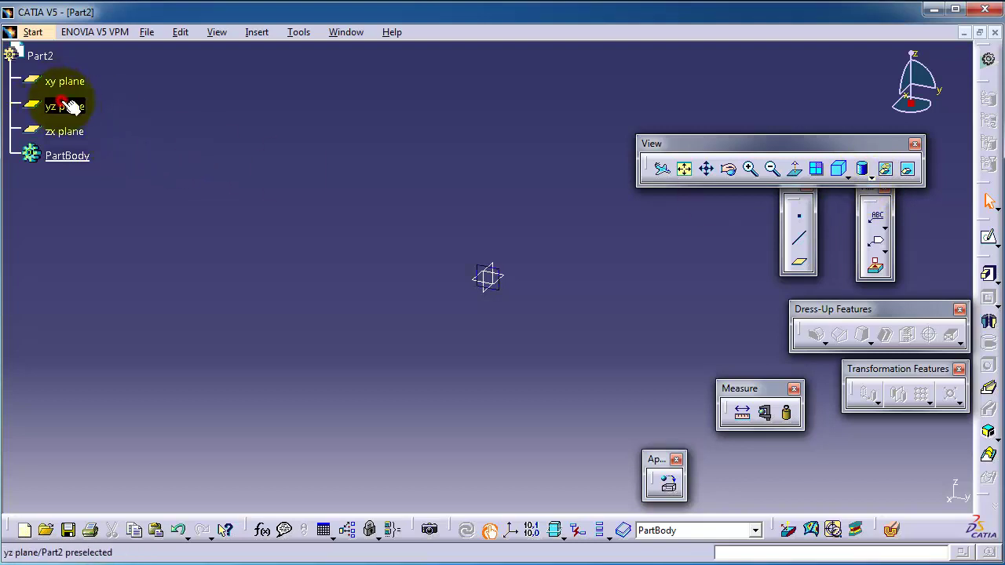
pyautogui.click(988, 236)
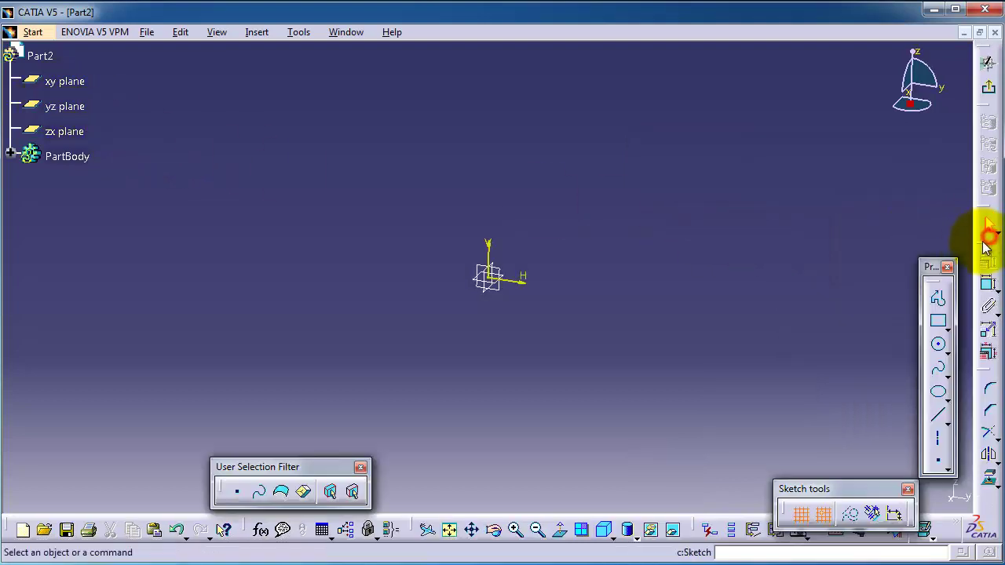
pyautogui.click(938, 346)
pyautogui.click(494, 277)
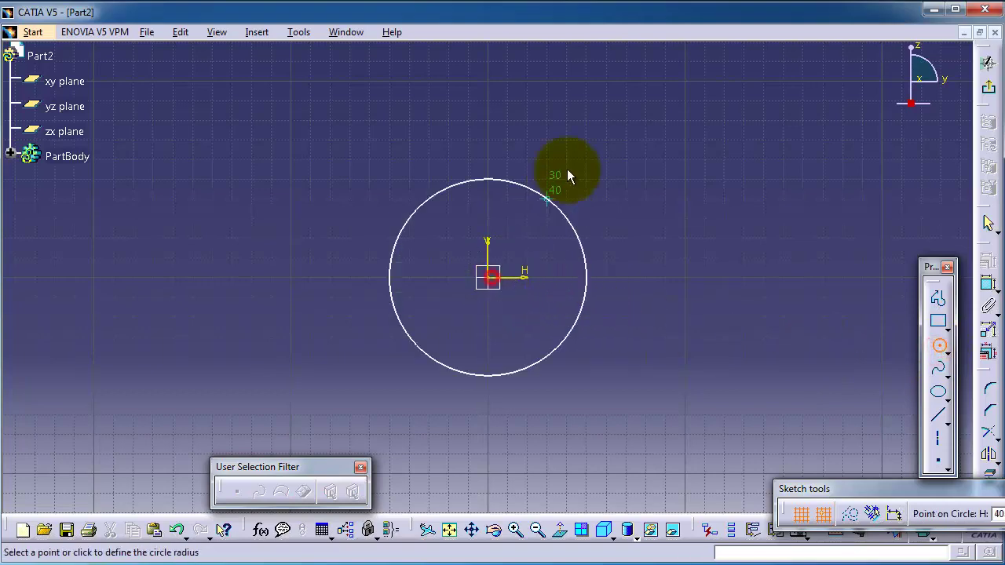
pyautogui.click(559, 178)
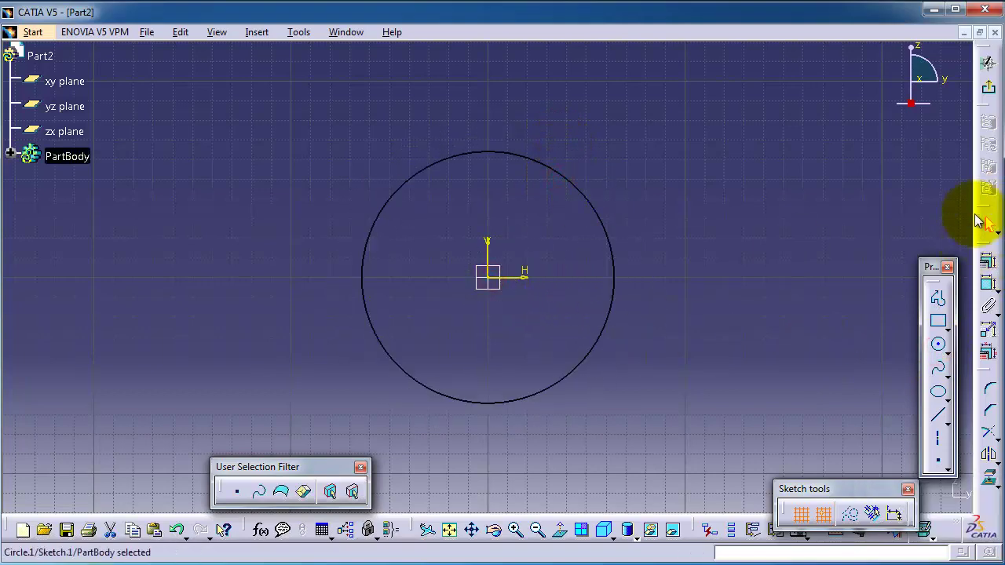
pyautogui.click(988, 88)
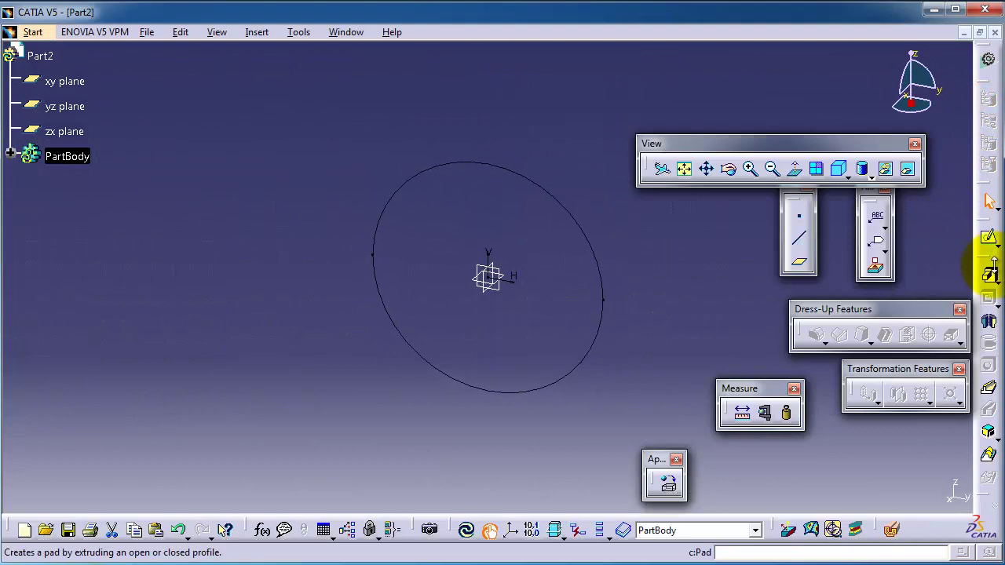
# Step: Pad the circle sketch 20mm into the solid disc Pad.1
pyautogui.click(990, 244)
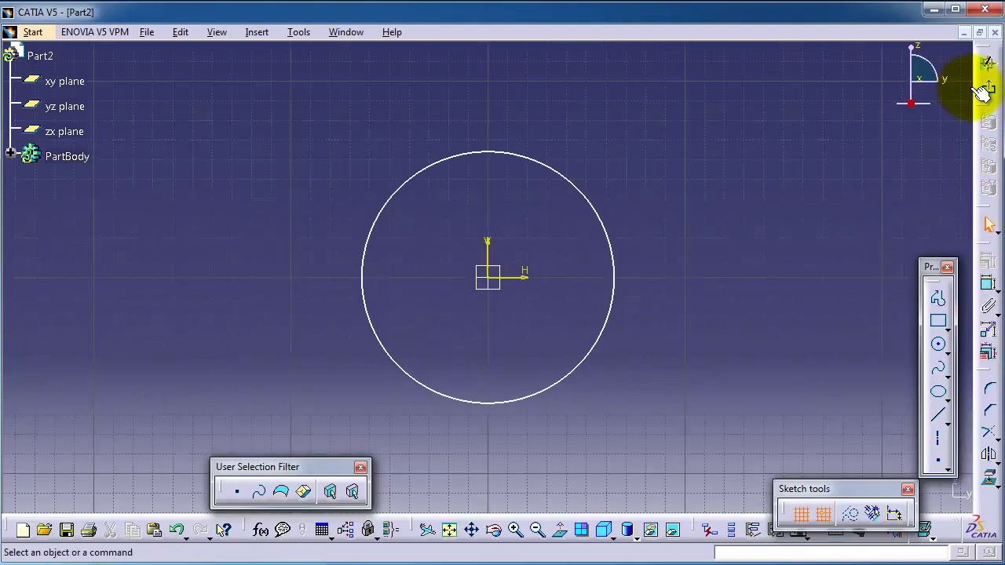
pyautogui.click(986, 88)
pyautogui.click(989, 277)
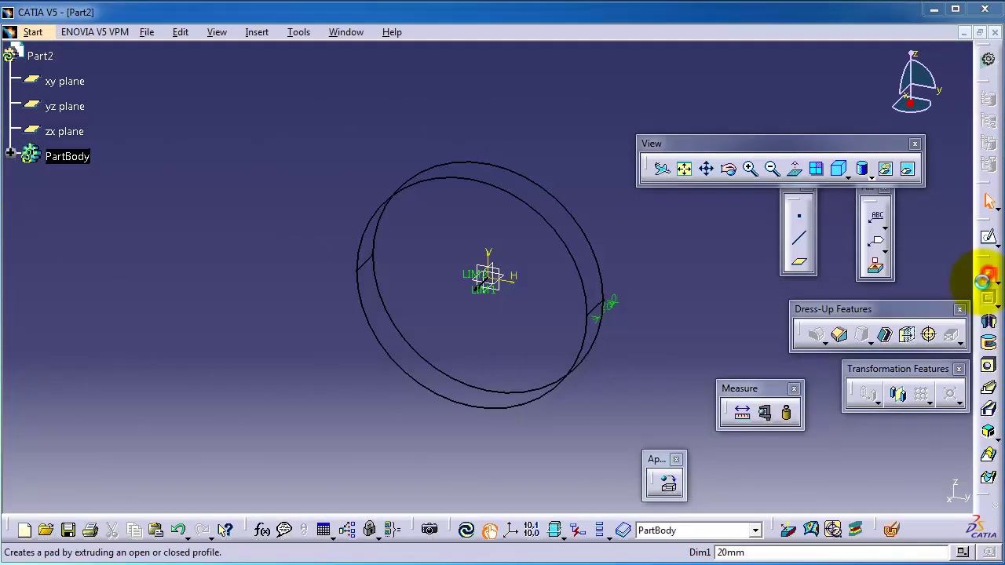
pyautogui.click(621, 464)
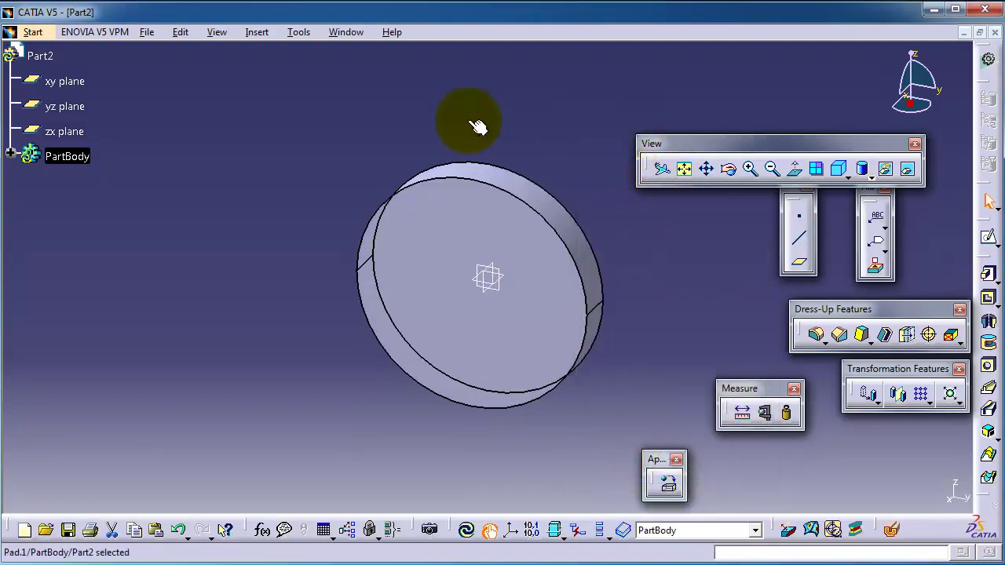
# Step: Save the disc as Part2.CATPart and close its window
pyautogui.click(157, 32)
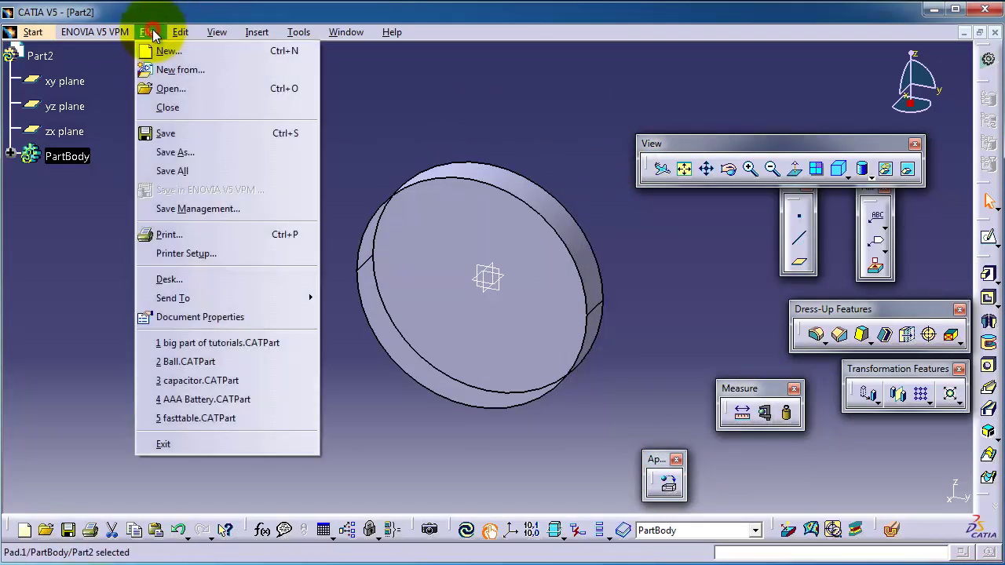
pyautogui.click(191, 139)
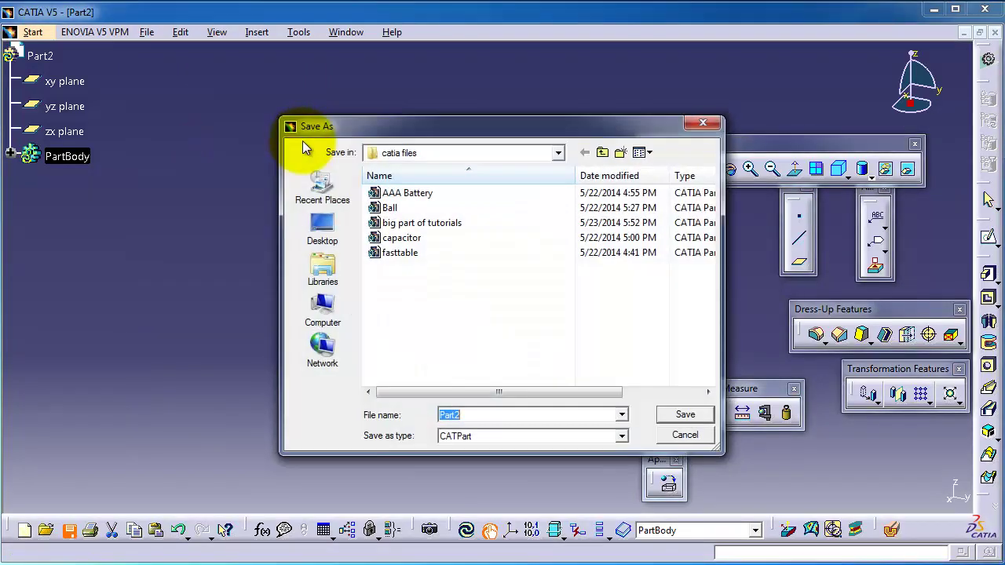
pyautogui.click(696, 417)
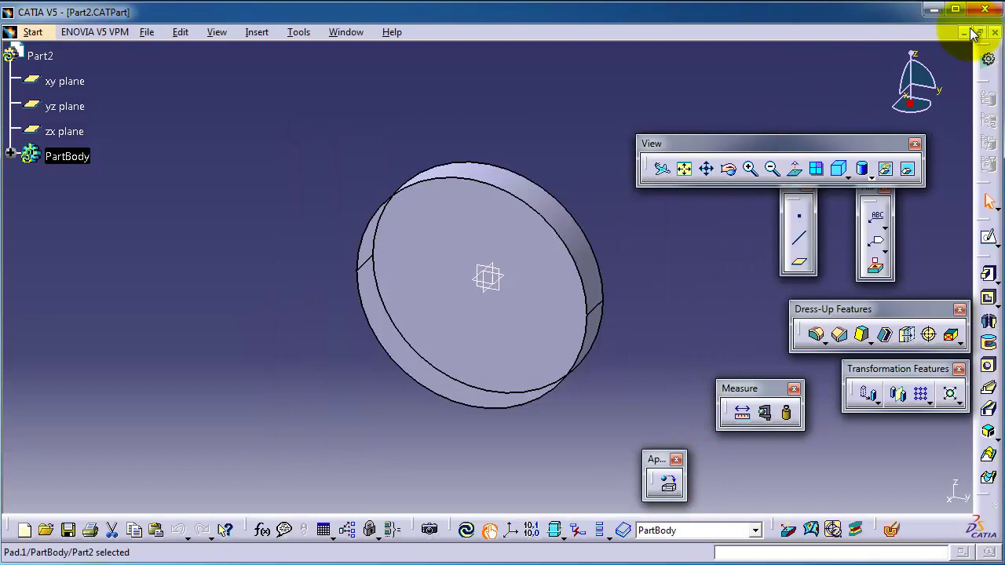
pyautogui.click(994, 33)
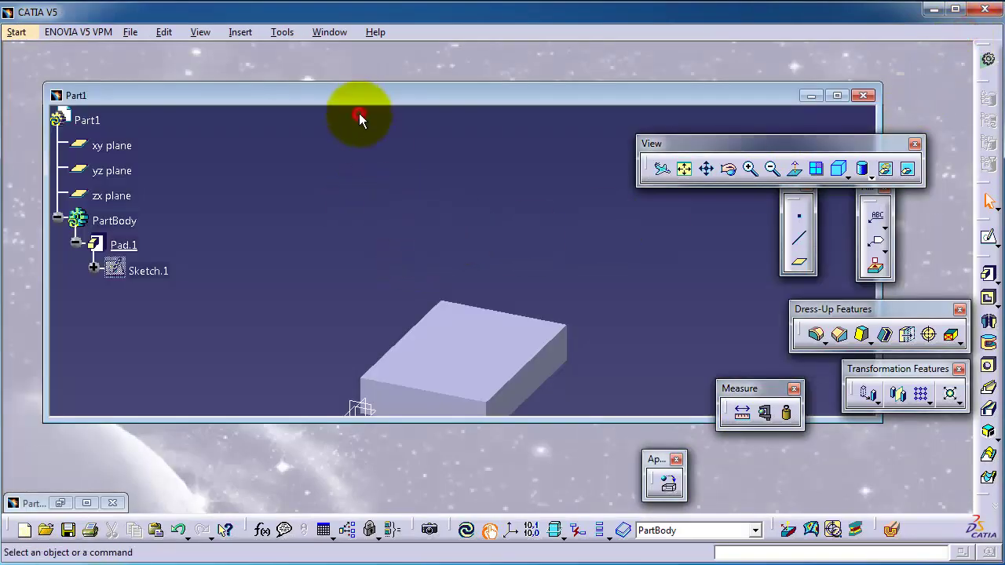
# Step: Maximize Part1 and save the block as Part1.CATPart
pyautogui.doubleClick(223, 97)
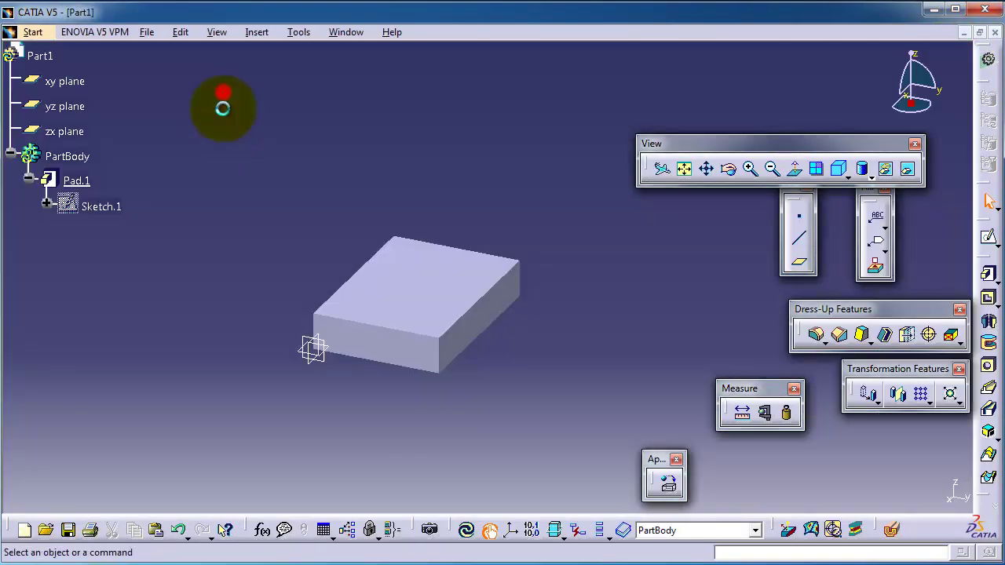
pyautogui.click(146, 32)
pyautogui.click(179, 136)
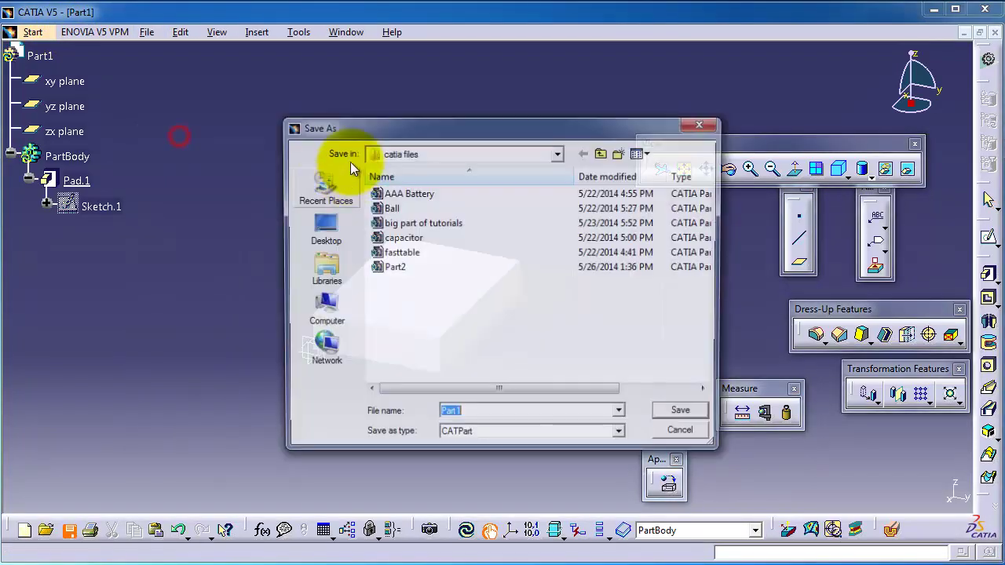
pyautogui.click(696, 413)
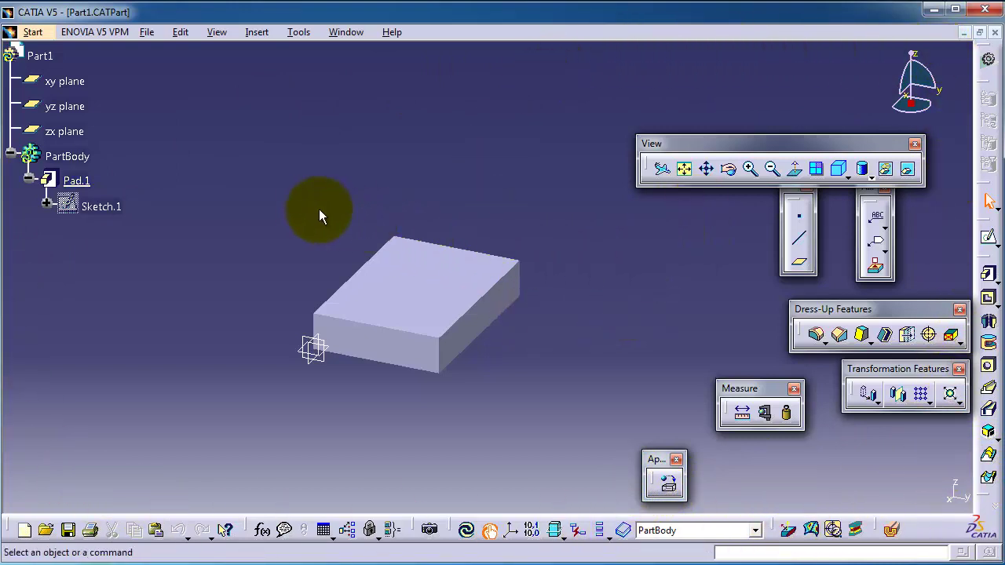
pyautogui.moveTo(294, 215); pyautogui.dragTo(300, 245, button='middle')
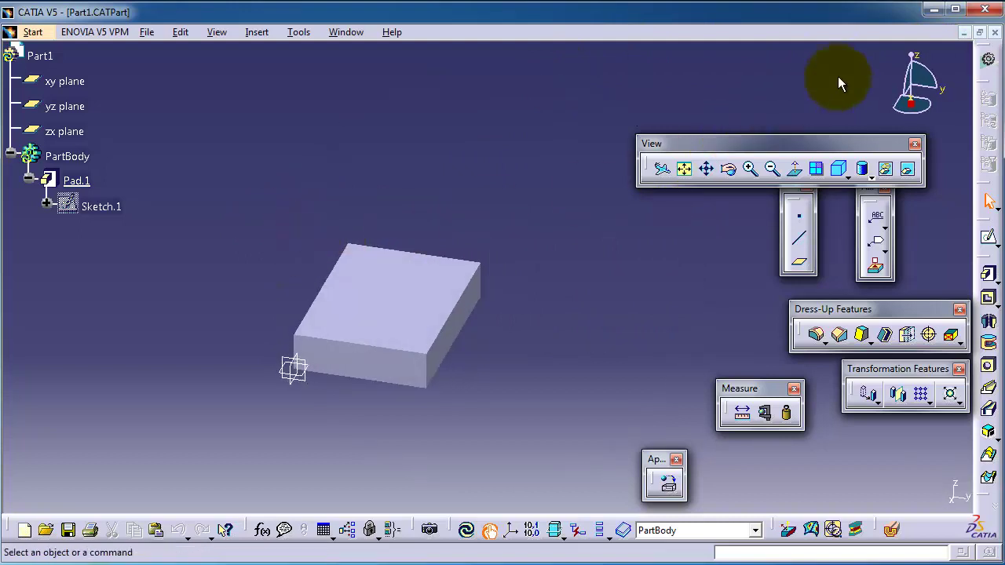
# Step: Minimize Part1 and create a new Product document, Product1, via File > New
pyautogui.click(963, 33)
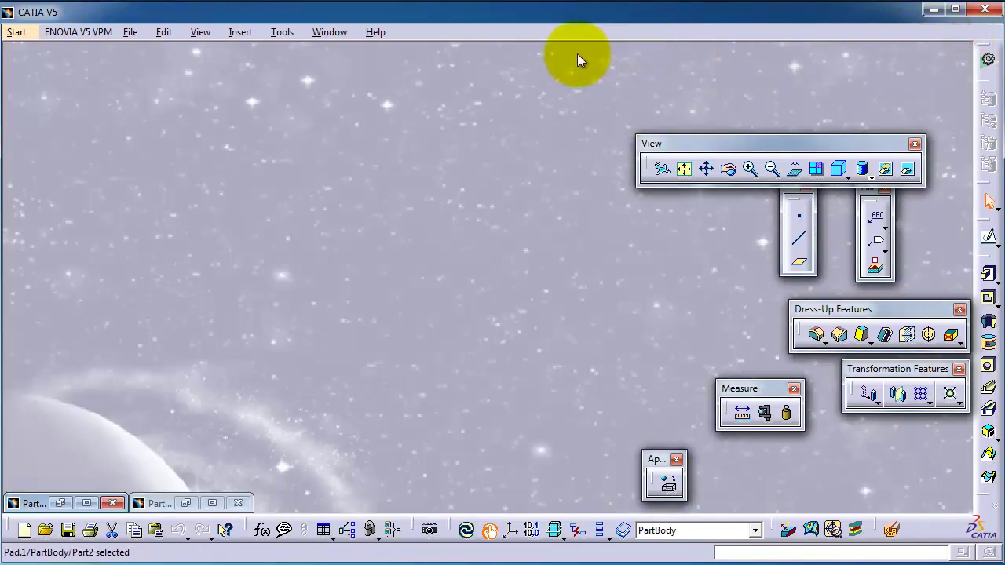
pyautogui.click(125, 31)
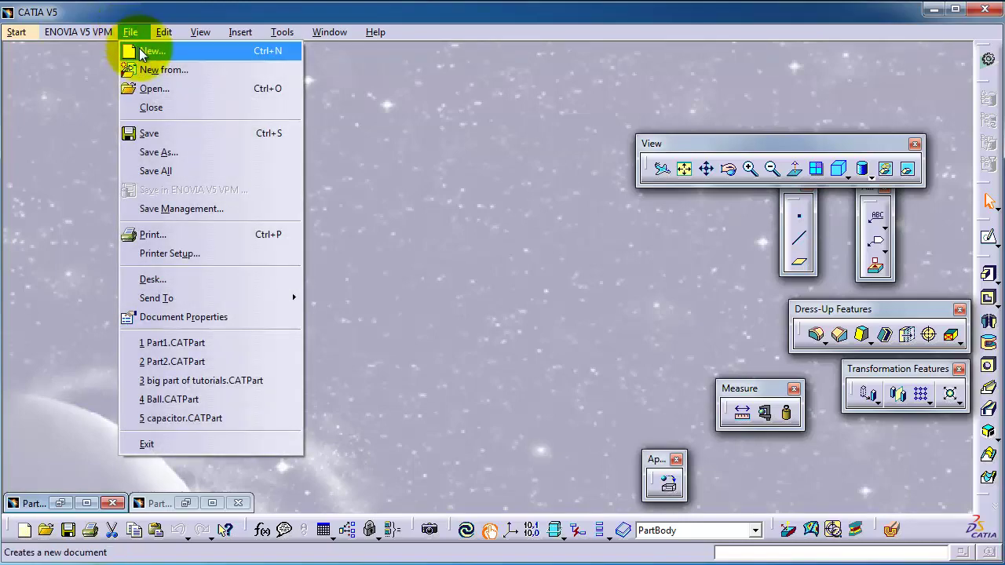
pyautogui.click(141, 52)
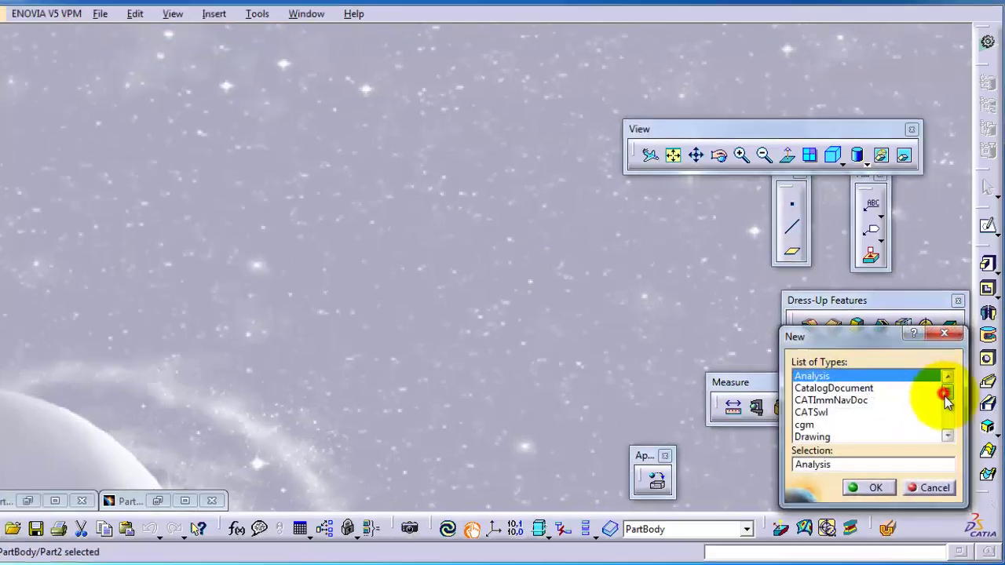
pyautogui.moveTo(946, 398); pyautogui.dragTo(945, 411)
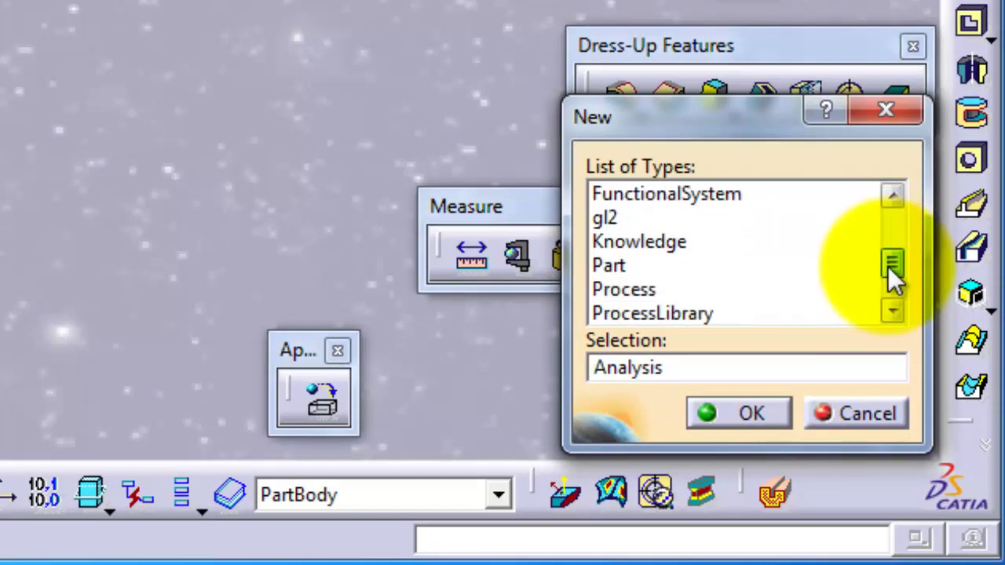
pyautogui.moveTo(889, 266); pyautogui.dragTo(889, 280)
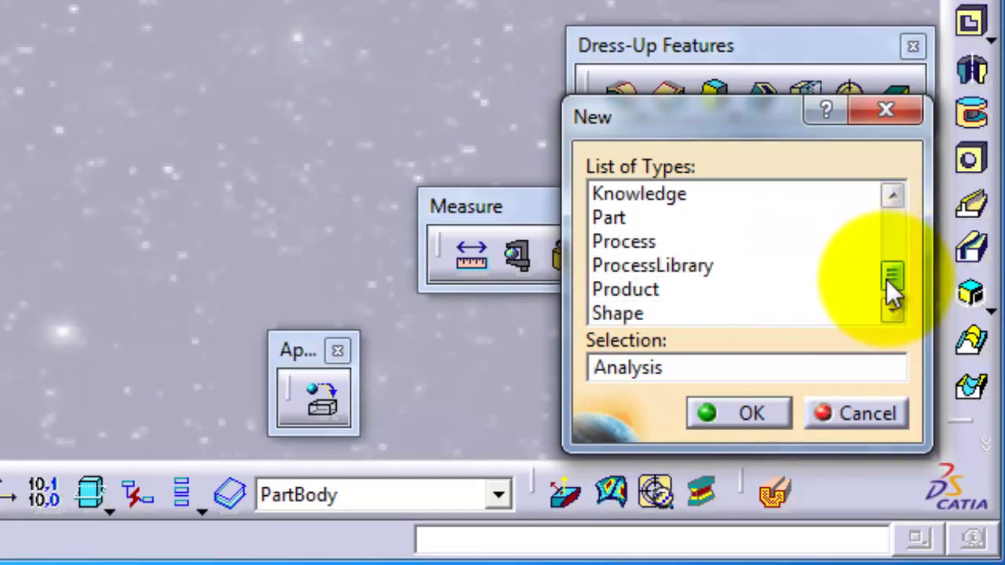
pyautogui.click(612, 290)
pyautogui.scroll(-1, 614, 288)
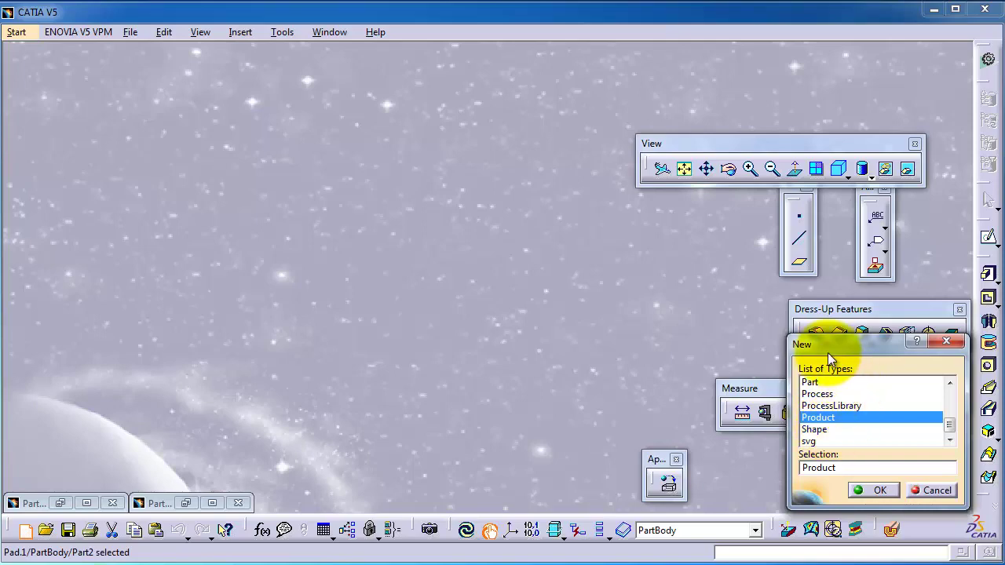
pyautogui.click(877, 491)
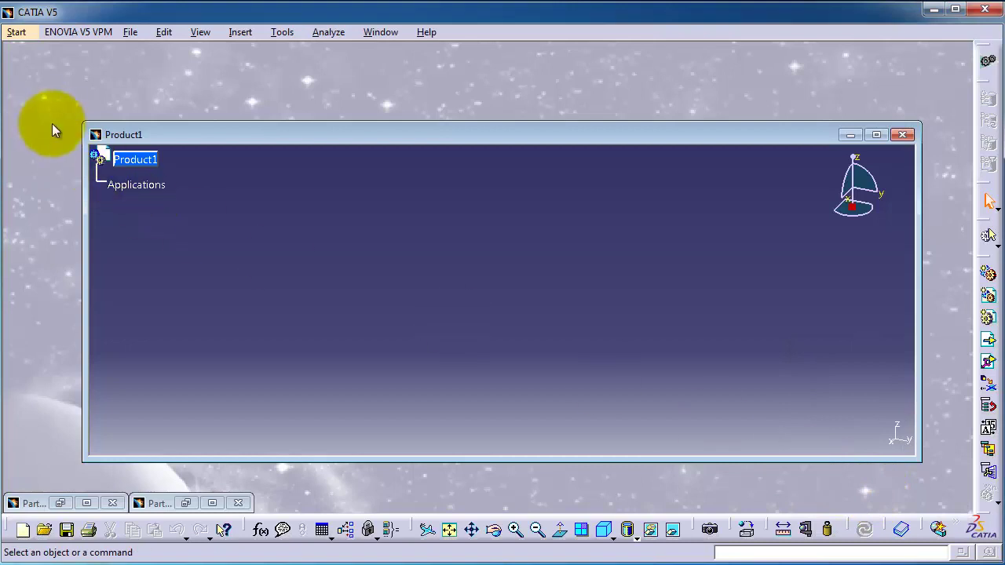
# Step: Maximize the Product1 document window
pyautogui.doubleClick(242, 135)
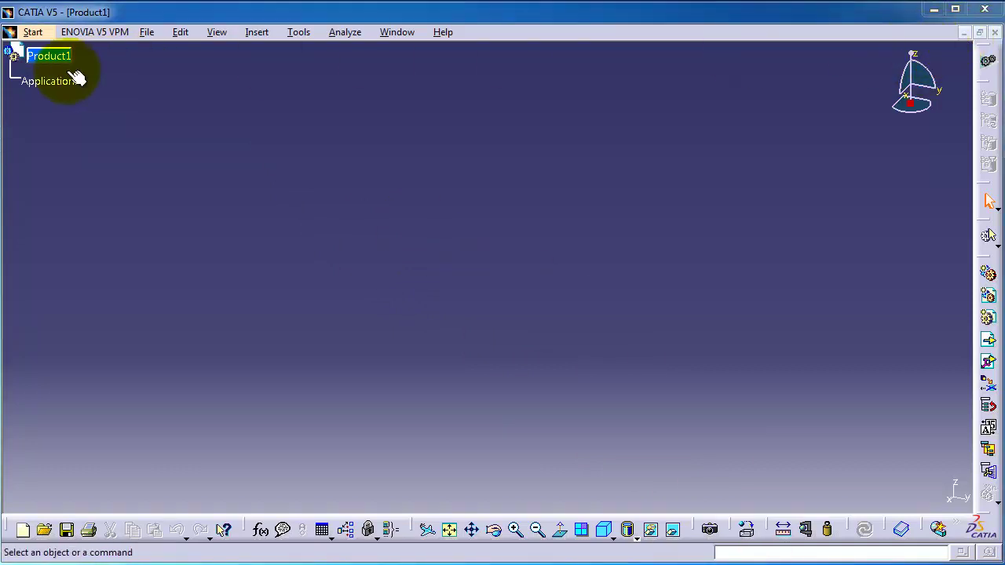
# Step: Launch Assembly Design from Start > Mechanical Design to open a new Product2
pyautogui.click(143, 36)
pyautogui.moveTo(116, 33)
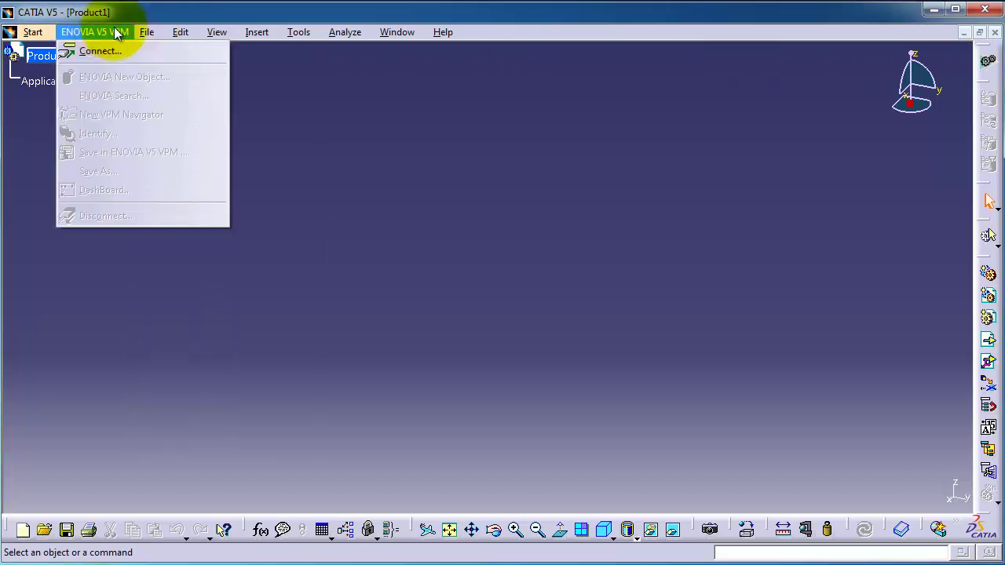
pyautogui.moveTo(32, 36)
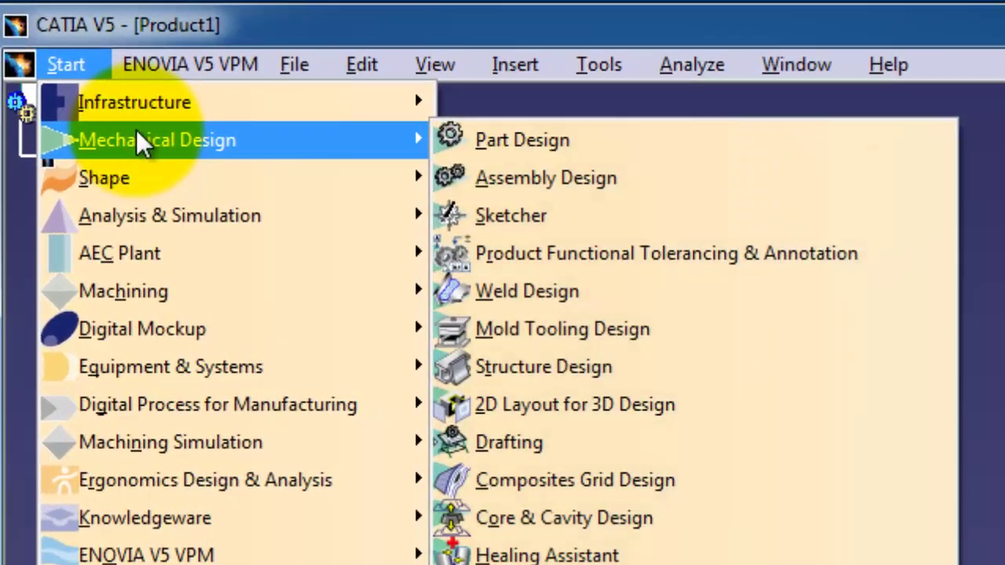
pyautogui.moveTo(120, 66)
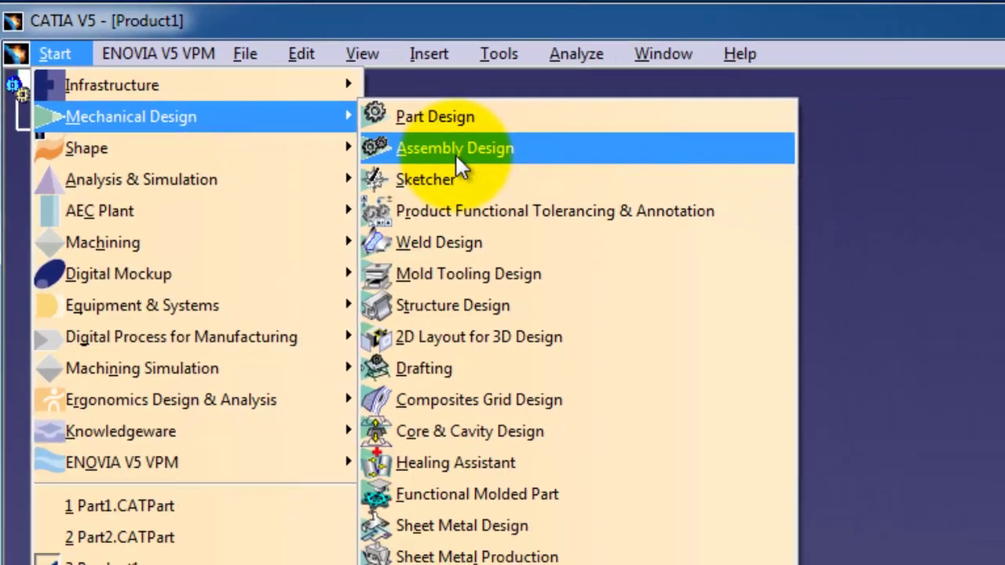
pyautogui.click(542, 177)
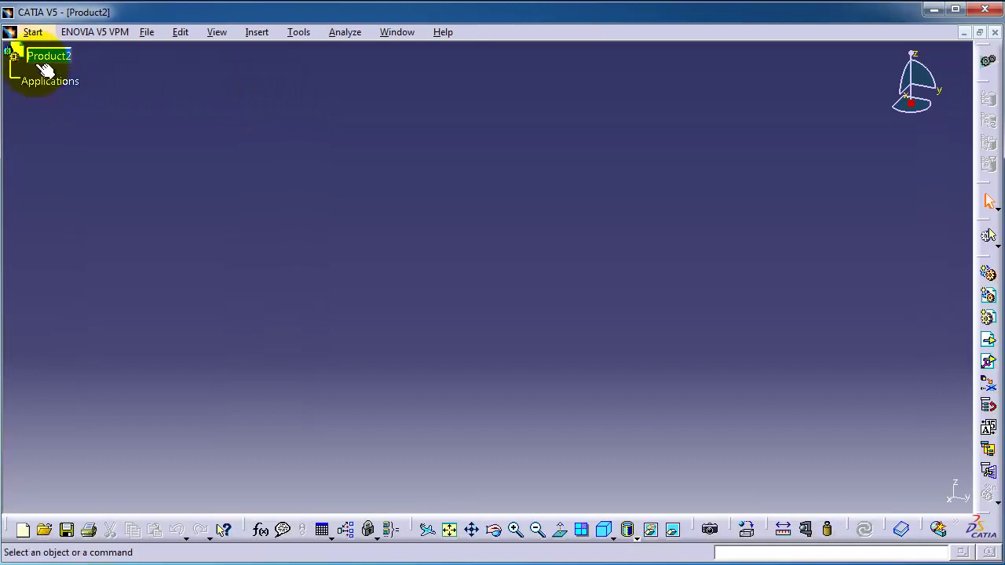